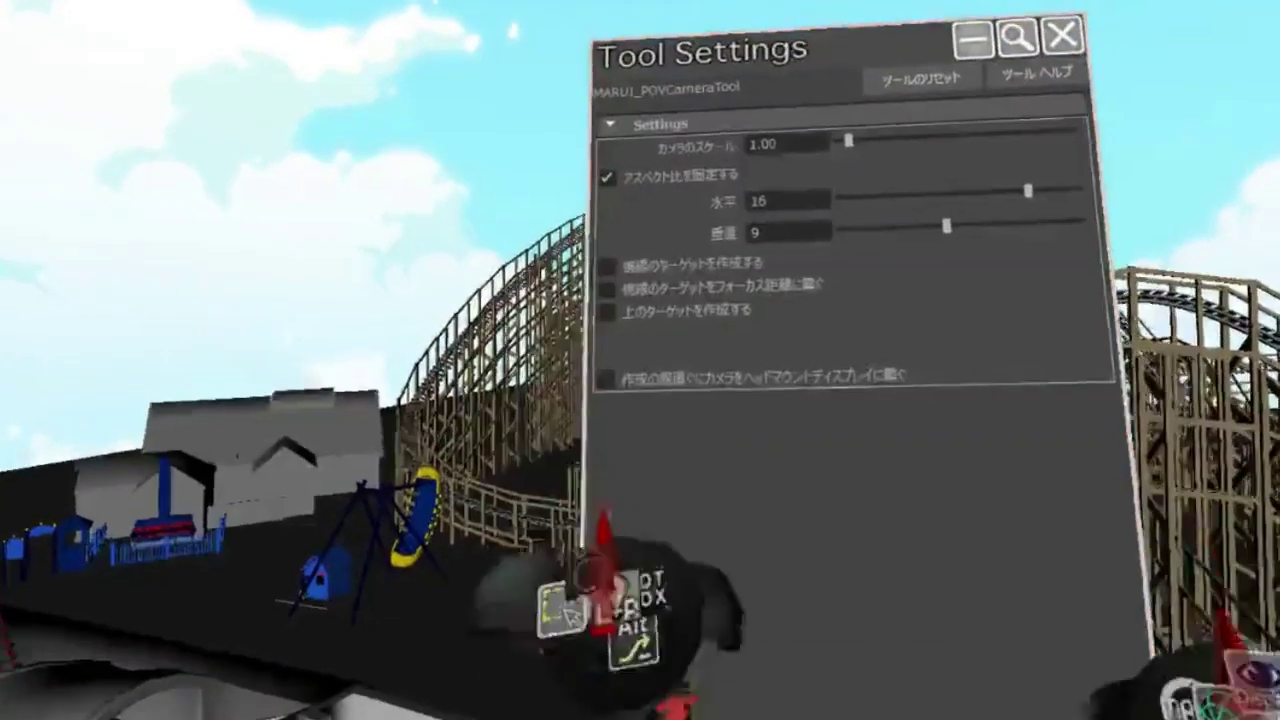
# - Create a 16:9 POV camera beside the wooden coaster and pull it closer
pyautogui.click(1076, 56)
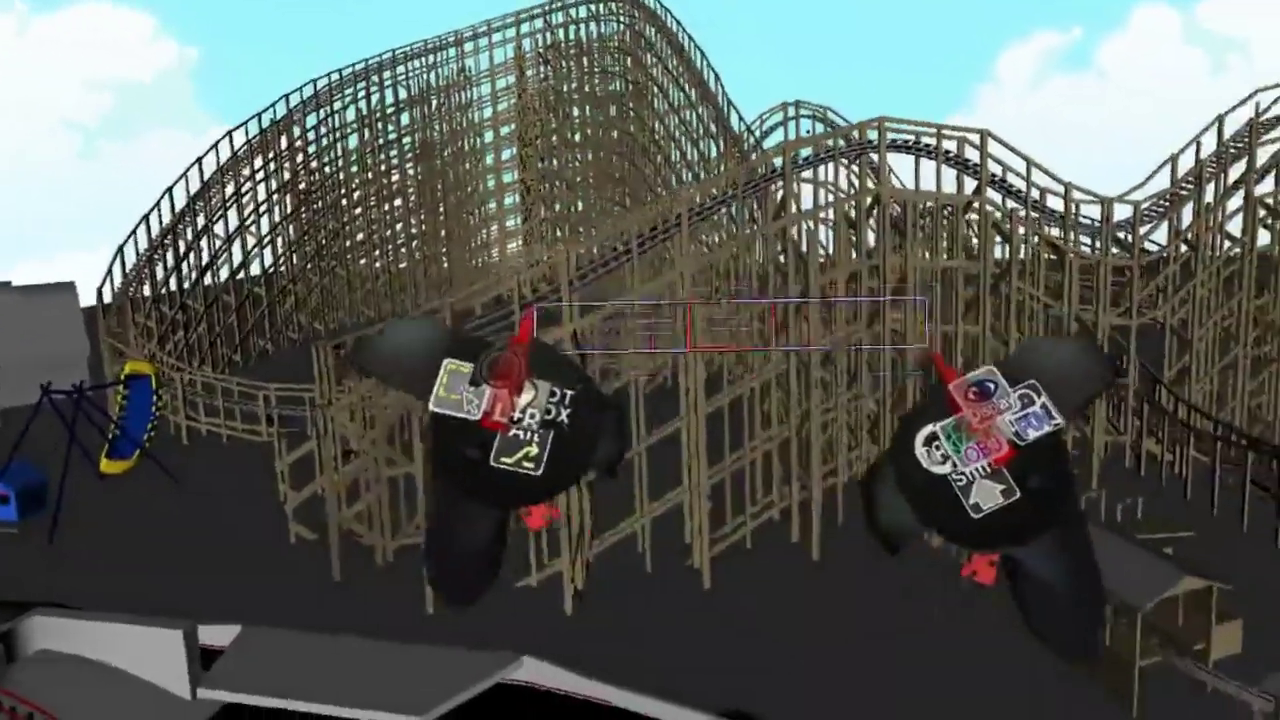
pyautogui.moveTo(930, 352); pyautogui.dragTo(1075, 575)
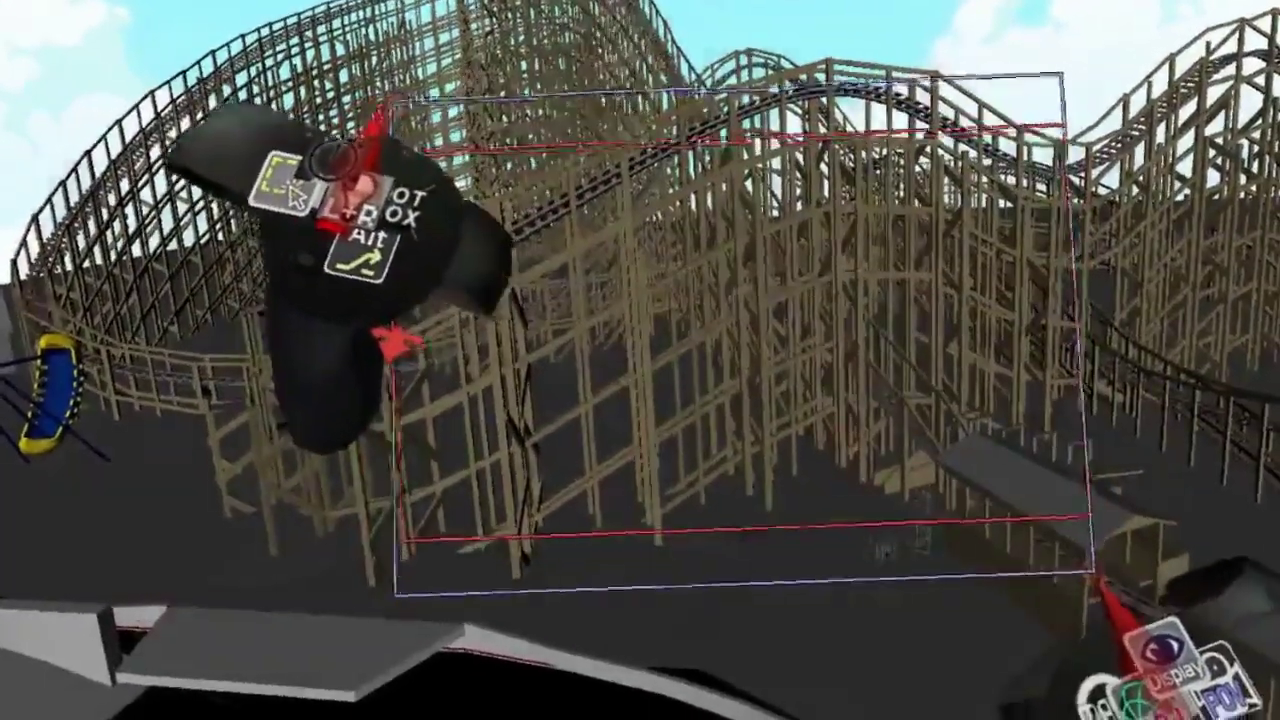
pyautogui.moveTo(1095, 580); pyautogui.dragTo(1000, 457)
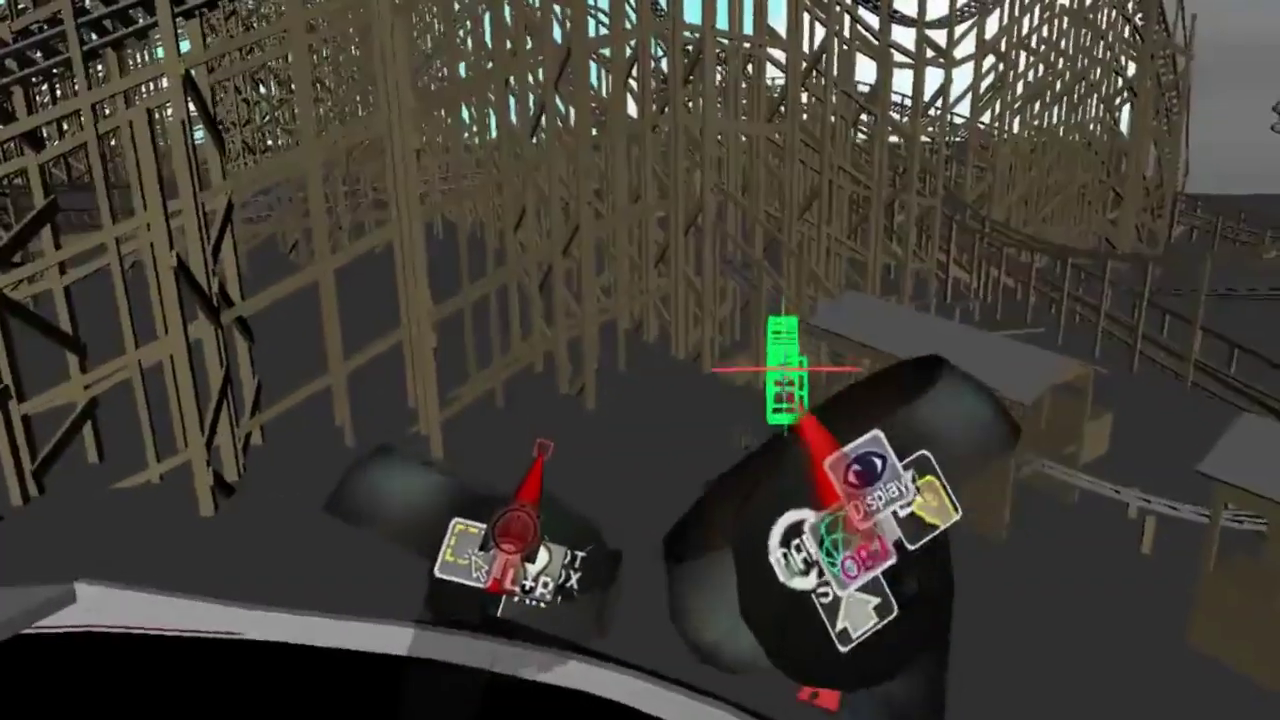
pyautogui.moveTo(900, 425); pyautogui.dragTo(790, 420)
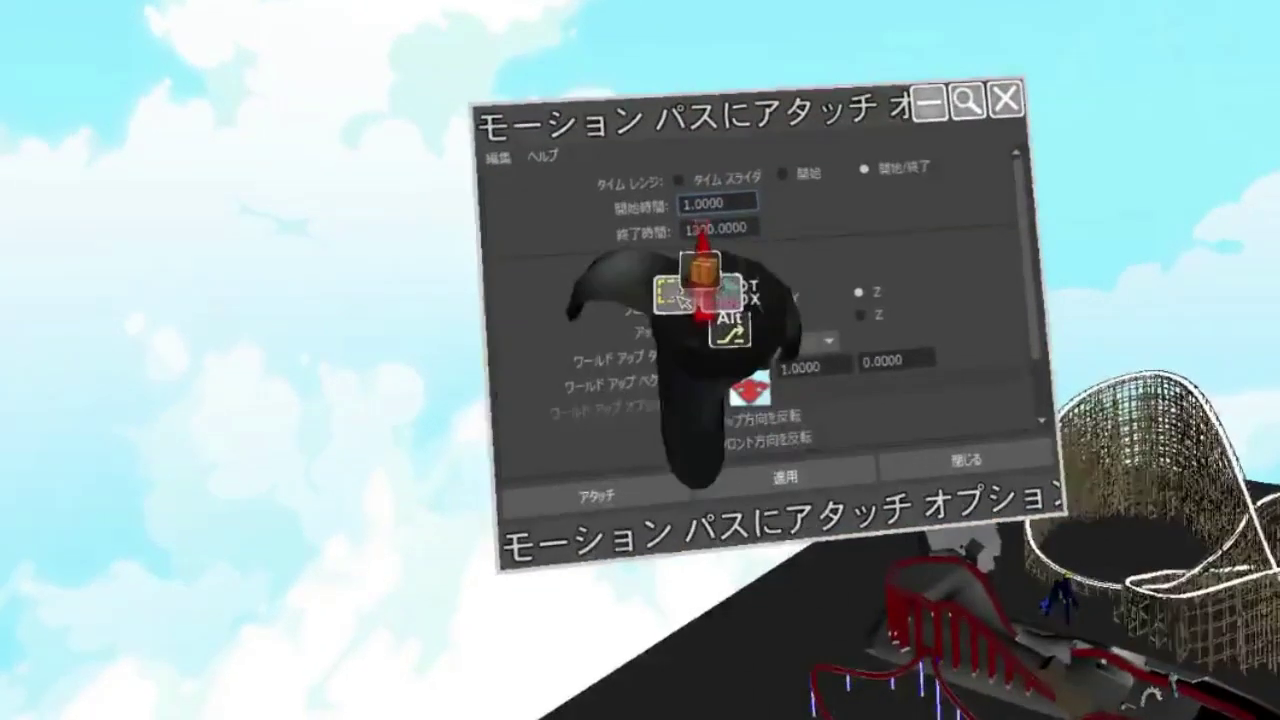
# - Change the motion path end time from 1300 to 1000 and attach the camera to the track
pyautogui.click(703, 228)
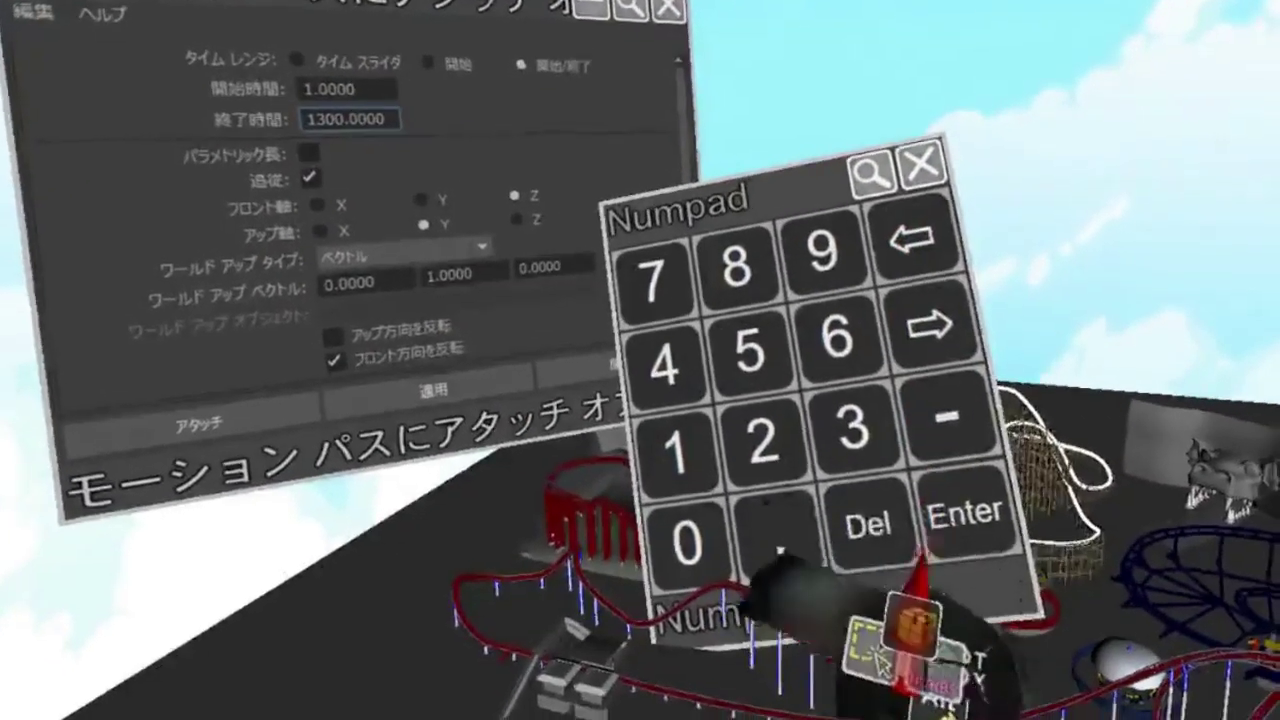
pyautogui.click(885, 535)
pyautogui.click(742, 548)
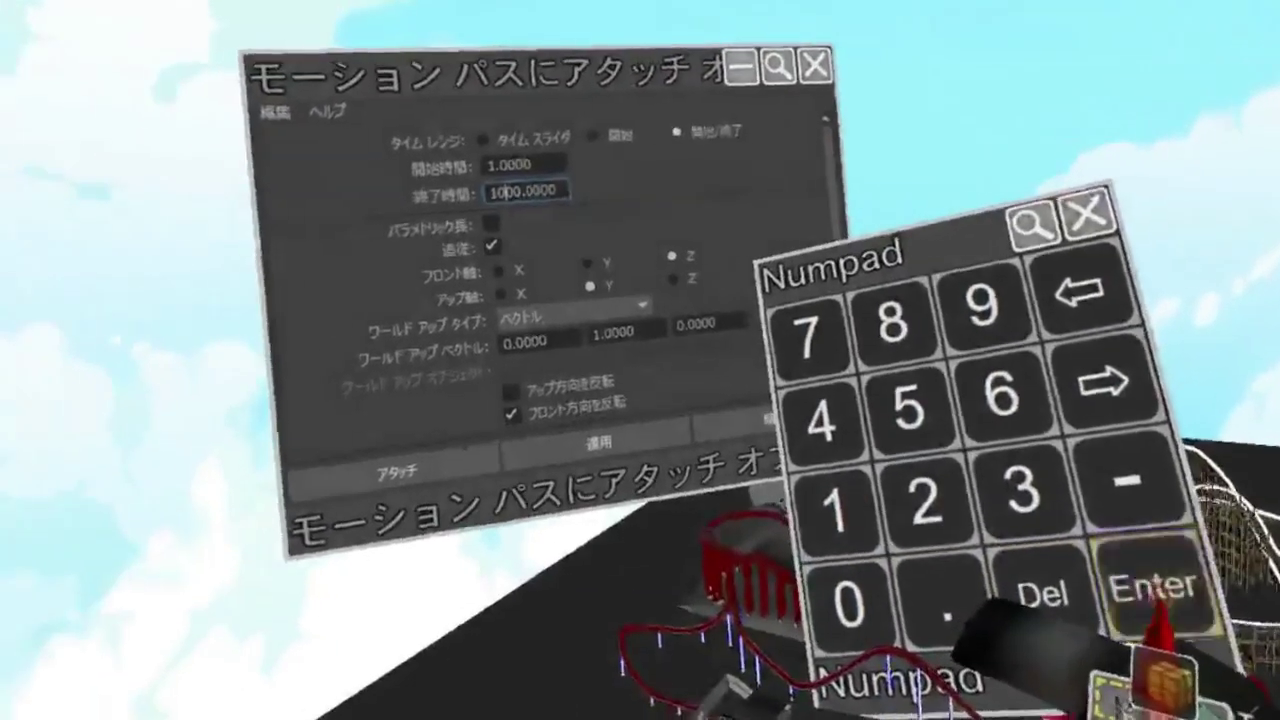
pyautogui.click(1150, 590)
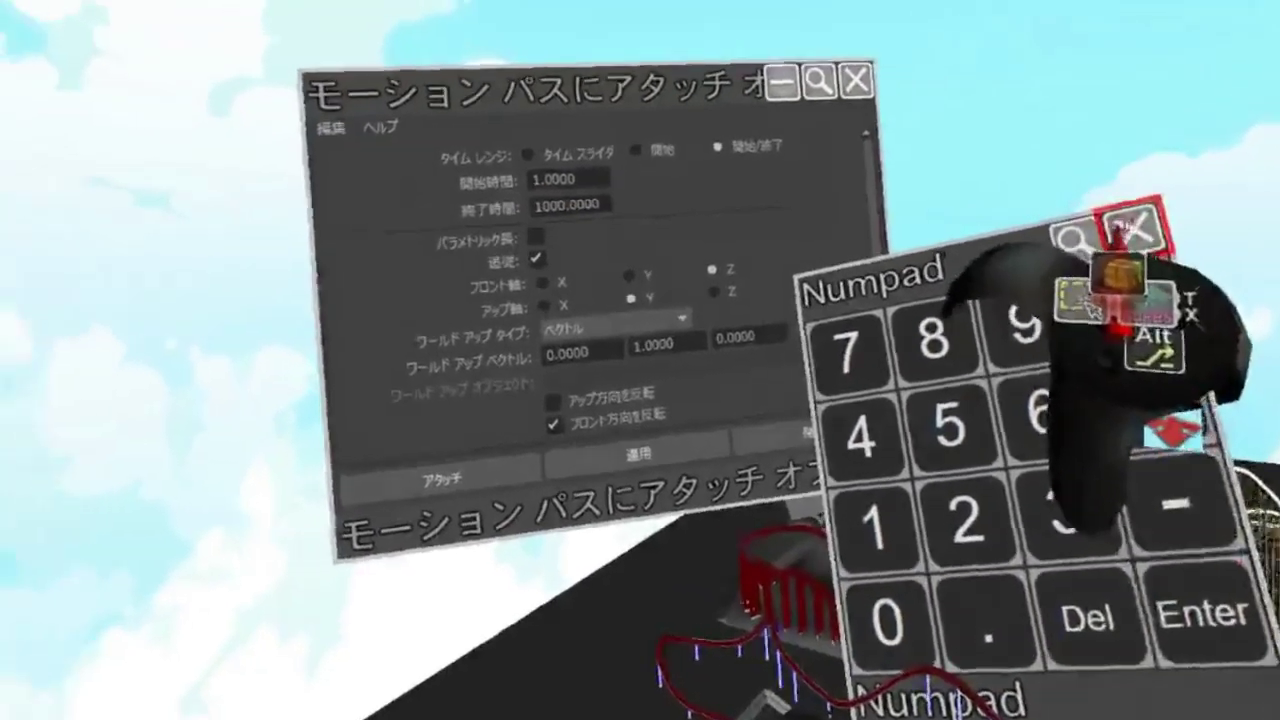
pyautogui.click(1134, 223)
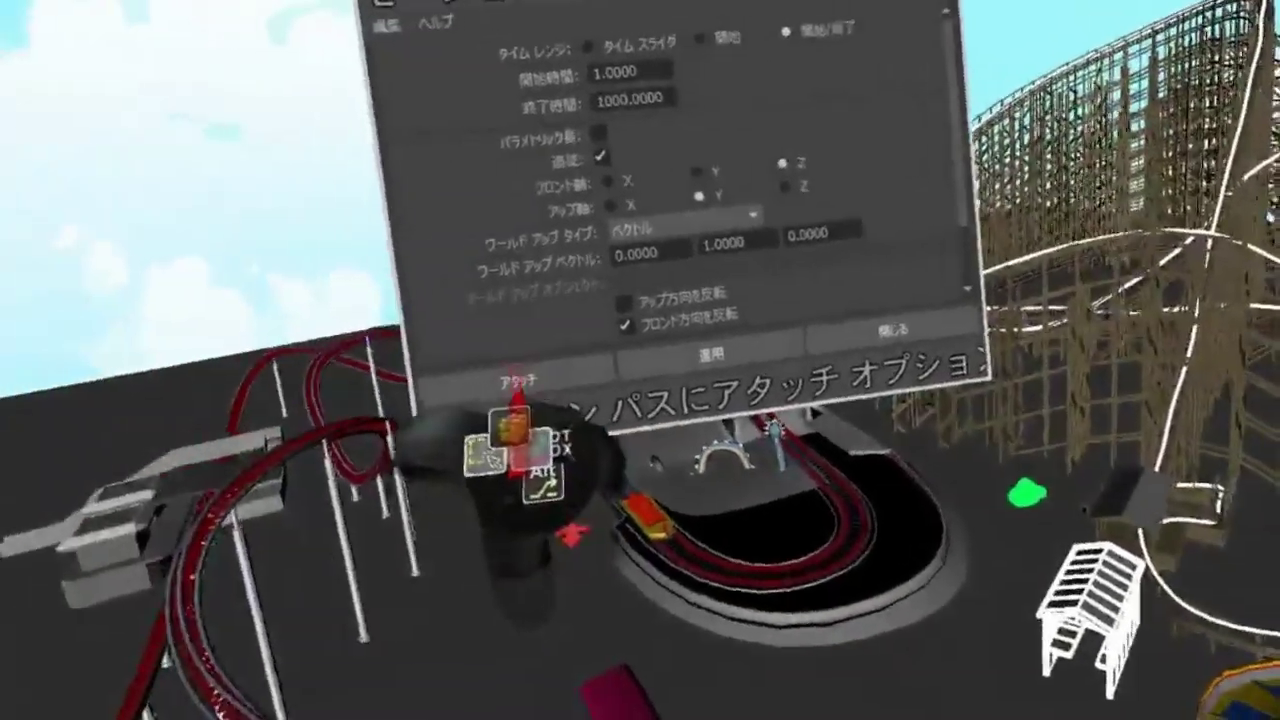
pyautogui.click(514, 374)
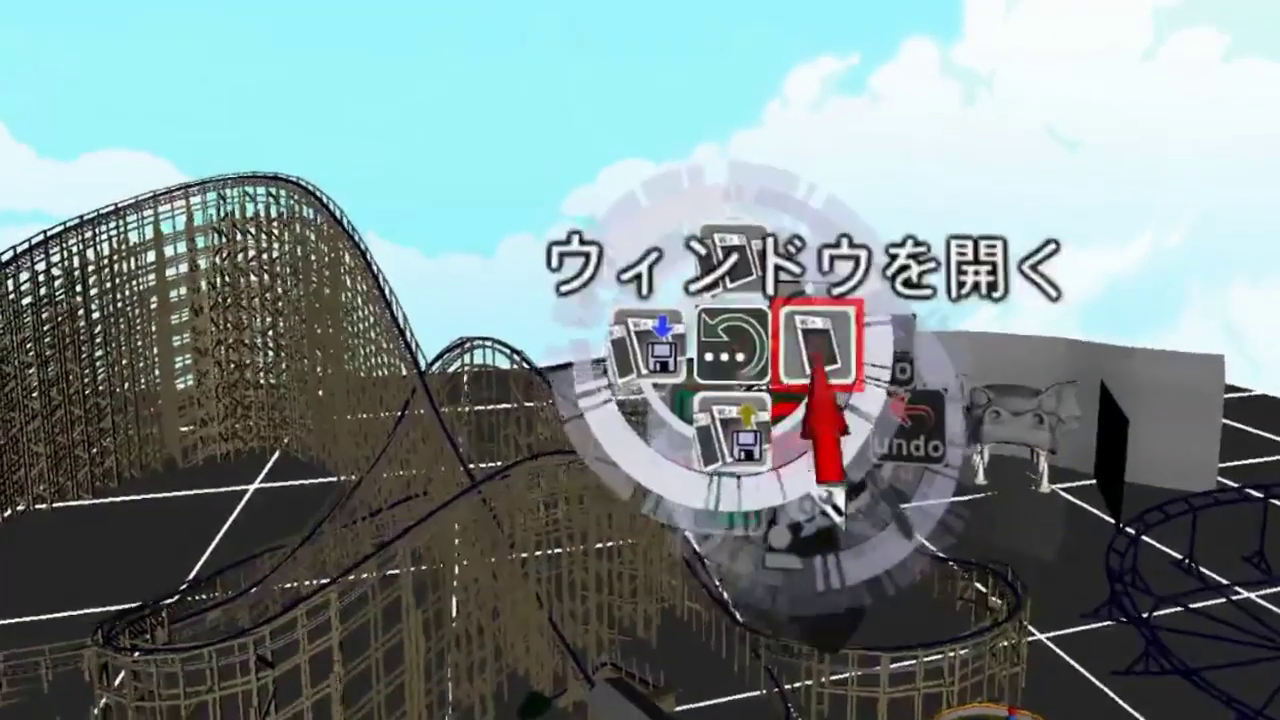
# - Open the Range Slider from the Animation windows as an enlarged floating panel
pyautogui.click(817, 345)
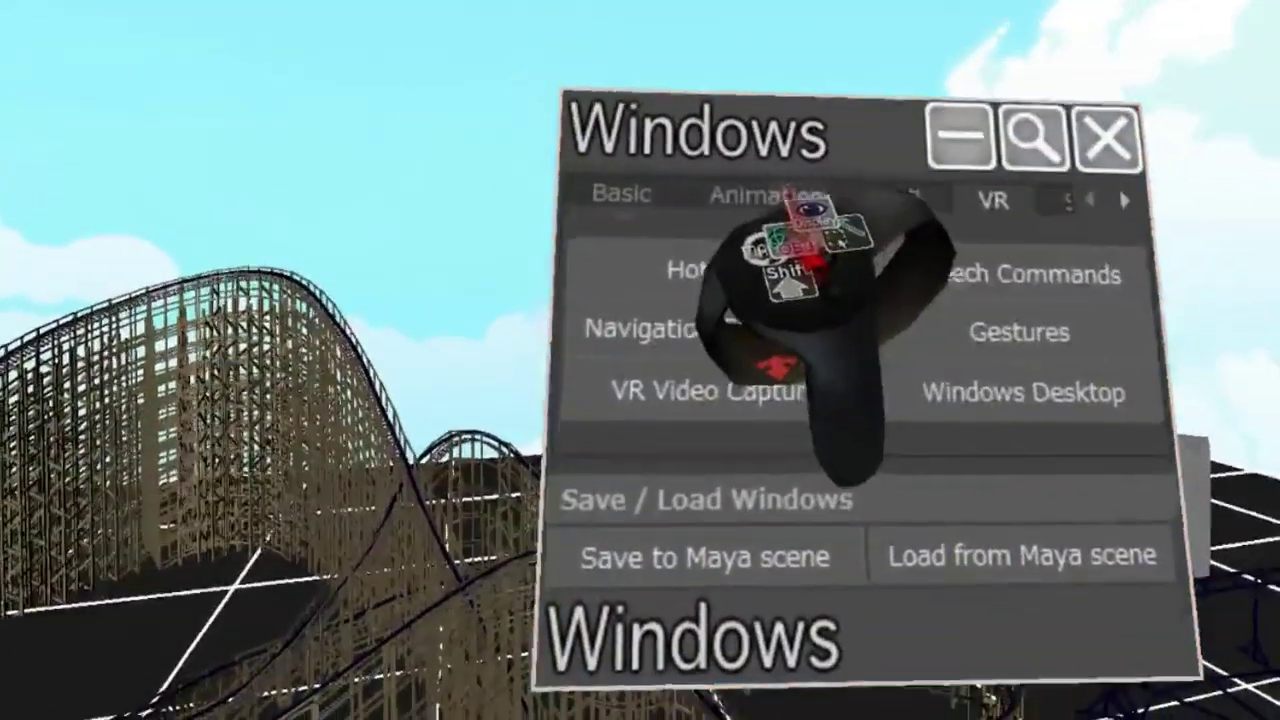
pyautogui.click(770, 195)
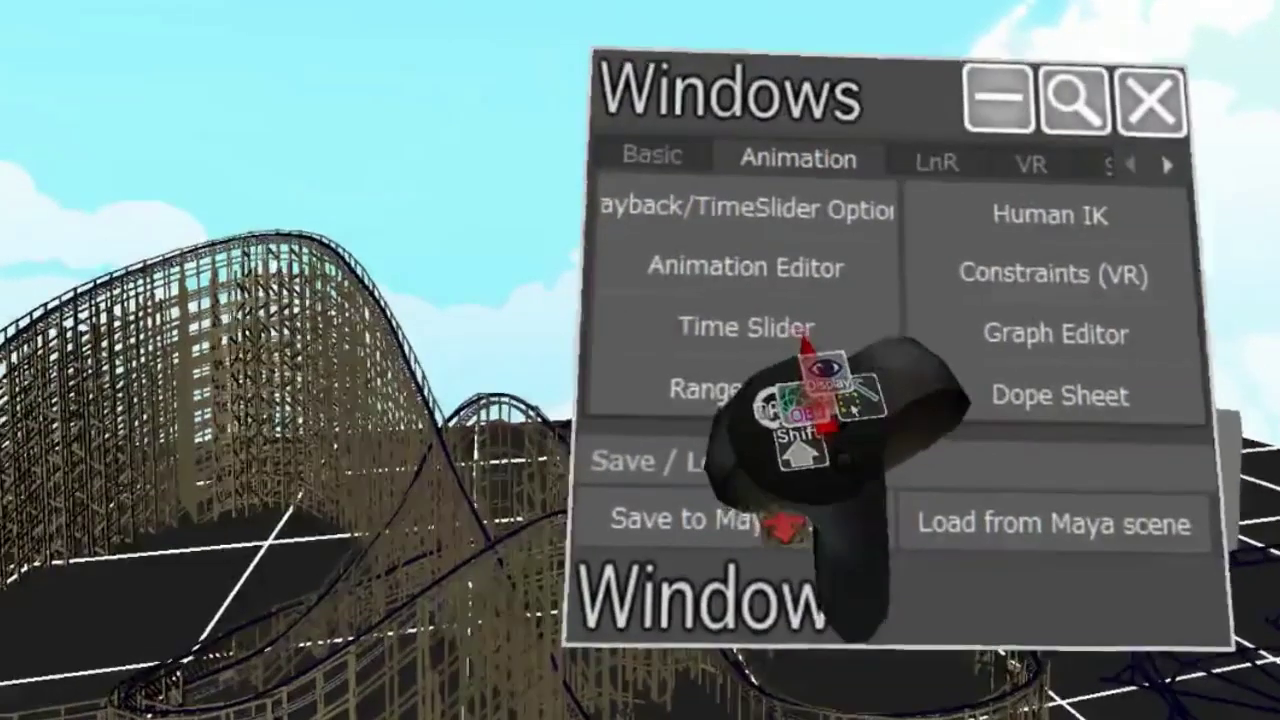
pyautogui.click(800, 370)
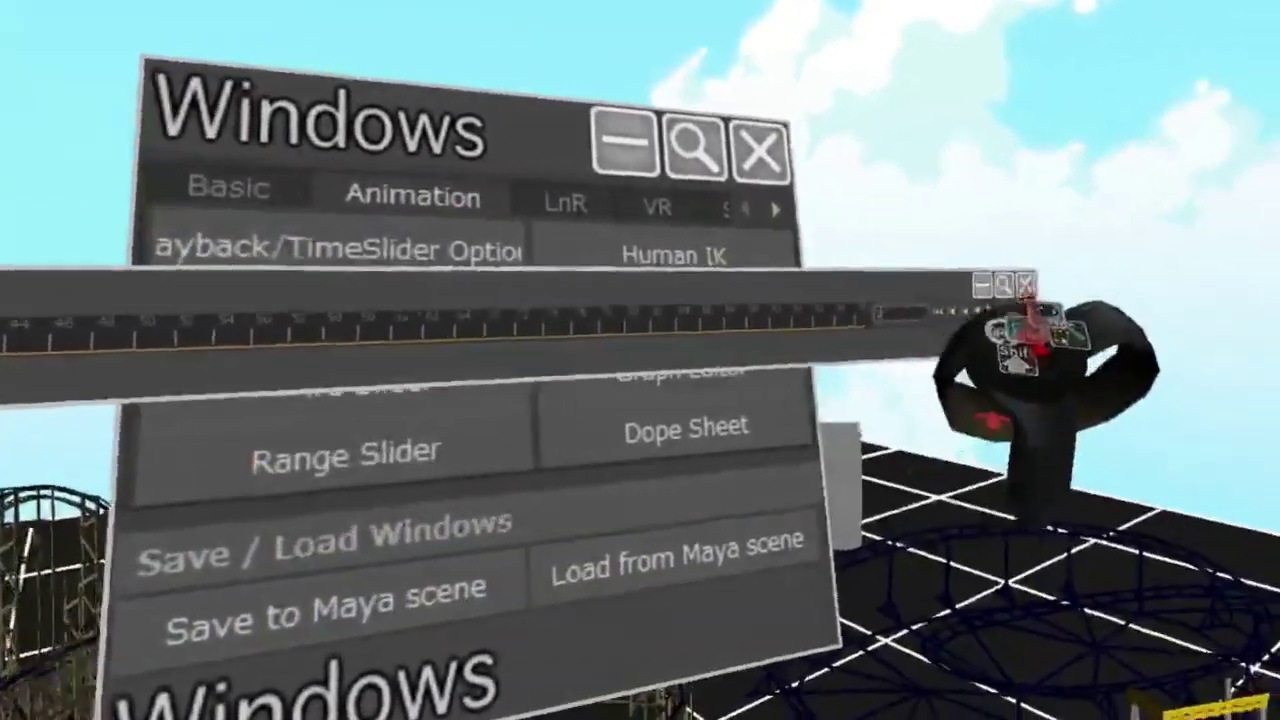
pyautogui.click(1025, 270)
pyautogui.click(686, 400)
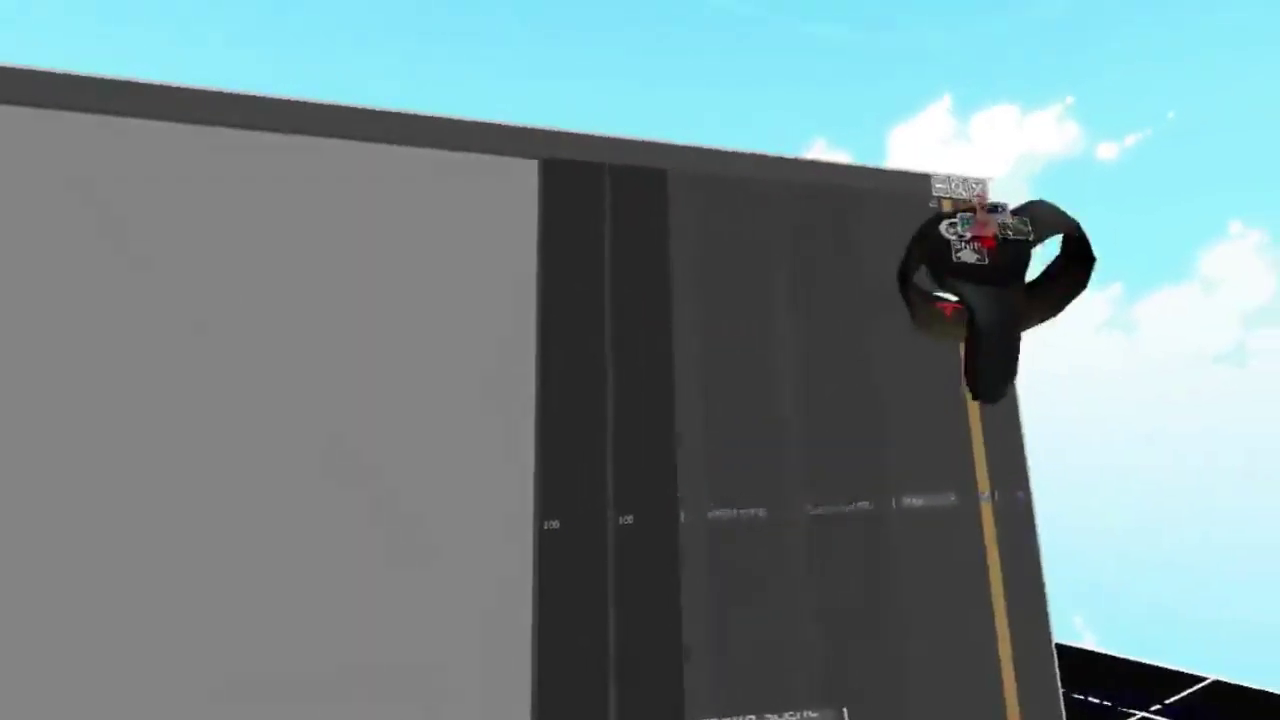
pyautogui.moveTo(950, 195); pyautogui.dragTo(1000, 300)
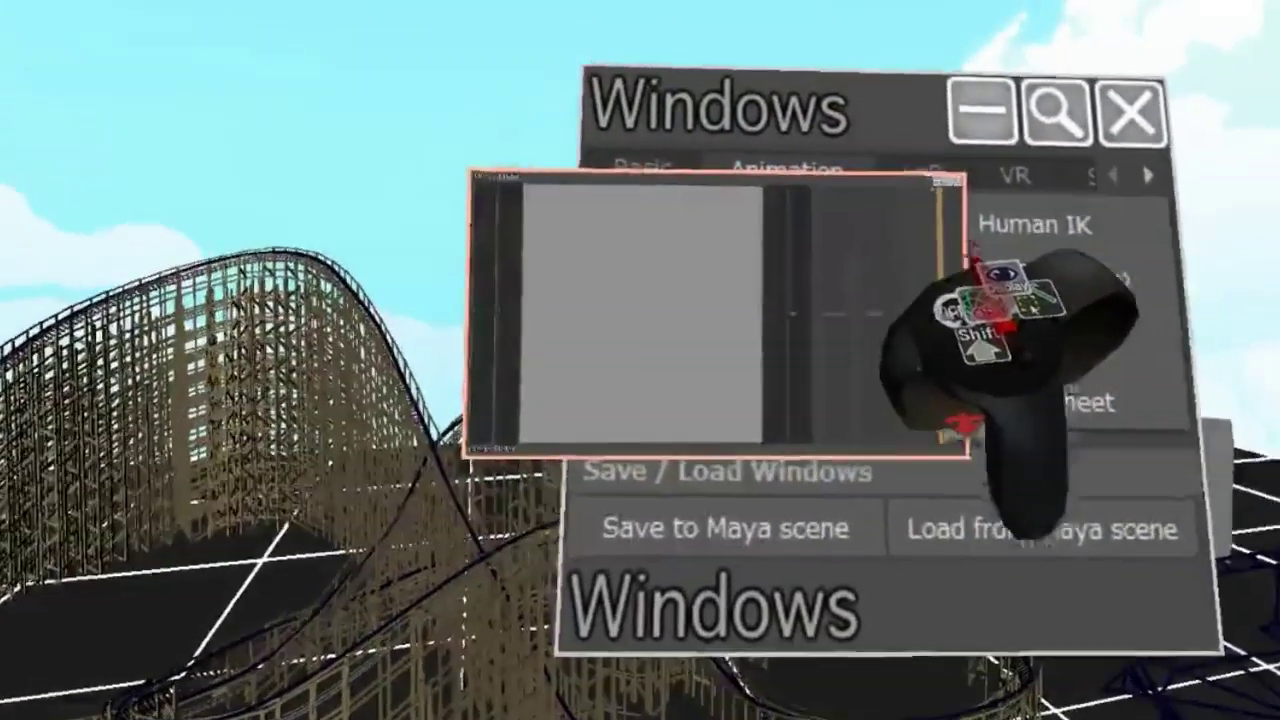
pyautogui.moveTo(960, 190); pyautogui.dragTo(1230, 60)
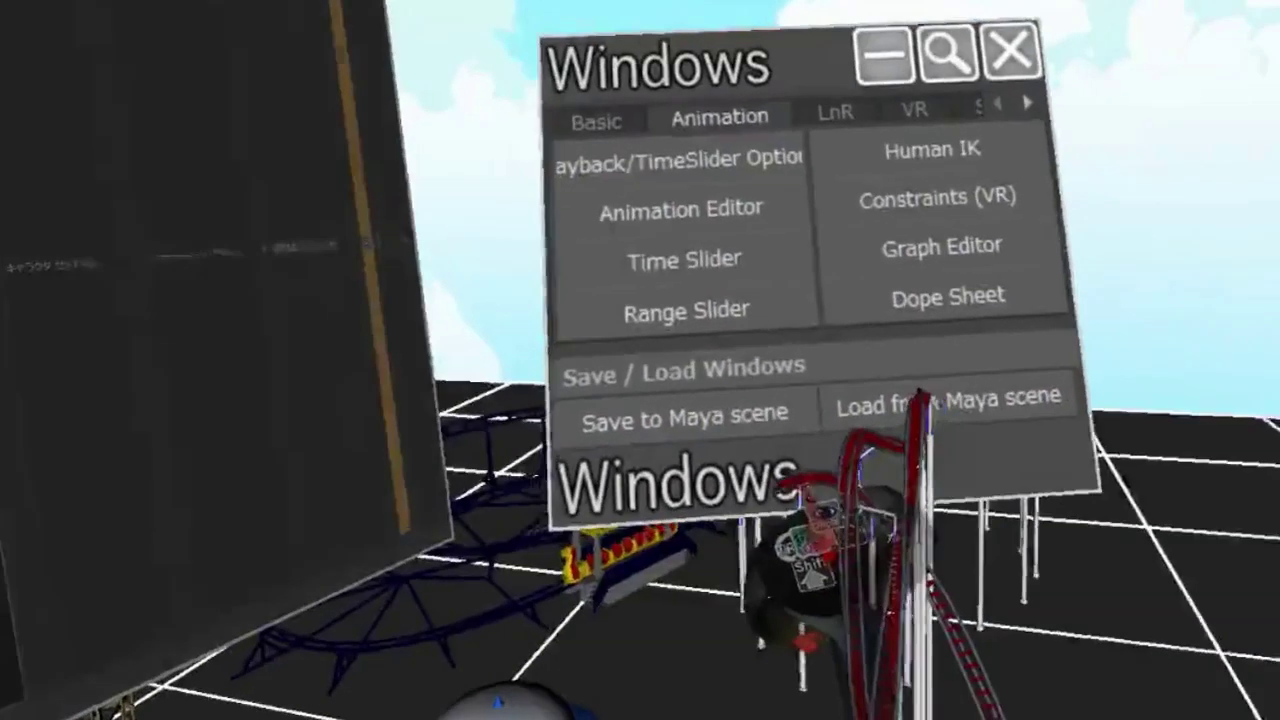
pyautogui.click(982, 105)
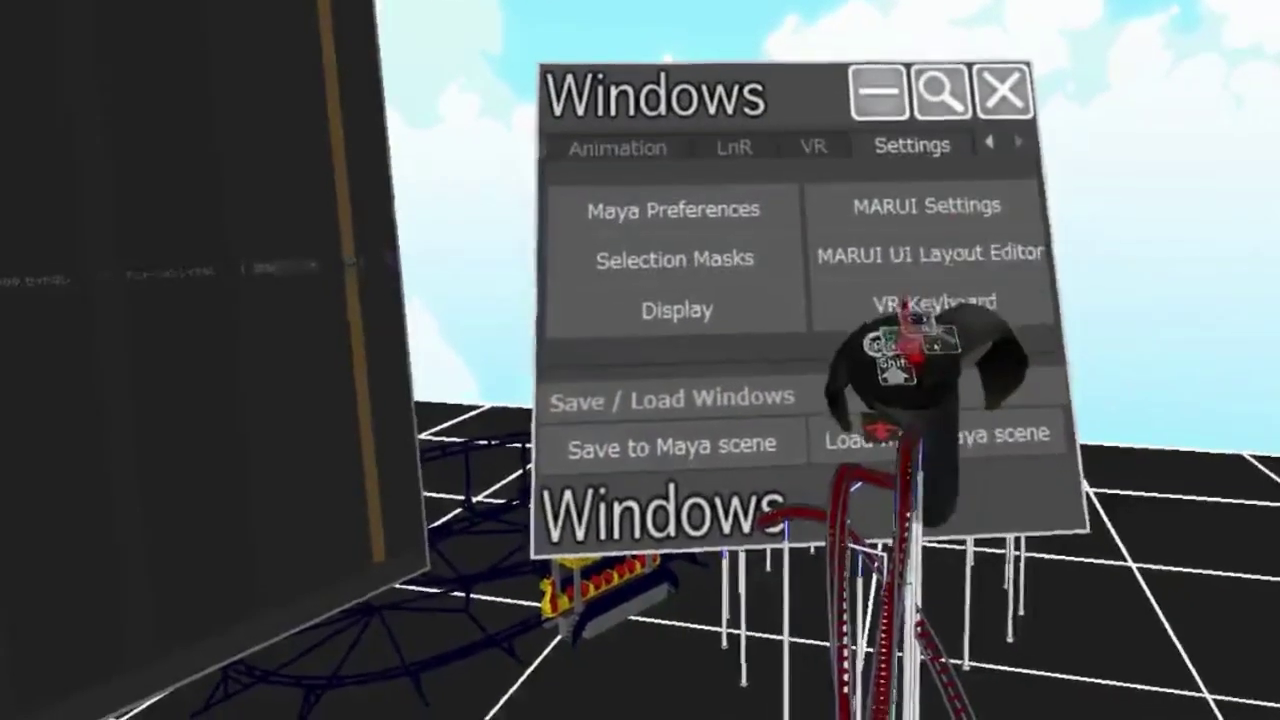
pyautogui.click(910, 305)
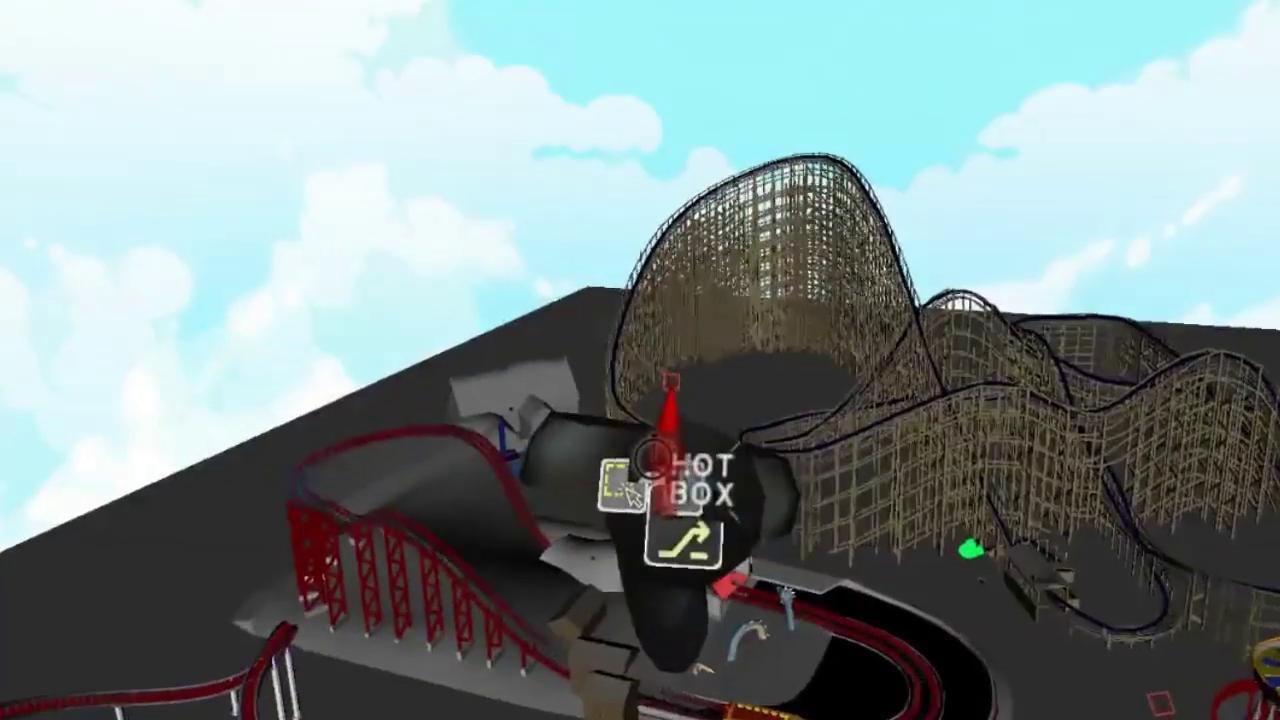
# - Show the IMARUI_POVCamera1 view in its own window and hide the green motion-path curve
pyautogui.click(660, 455)
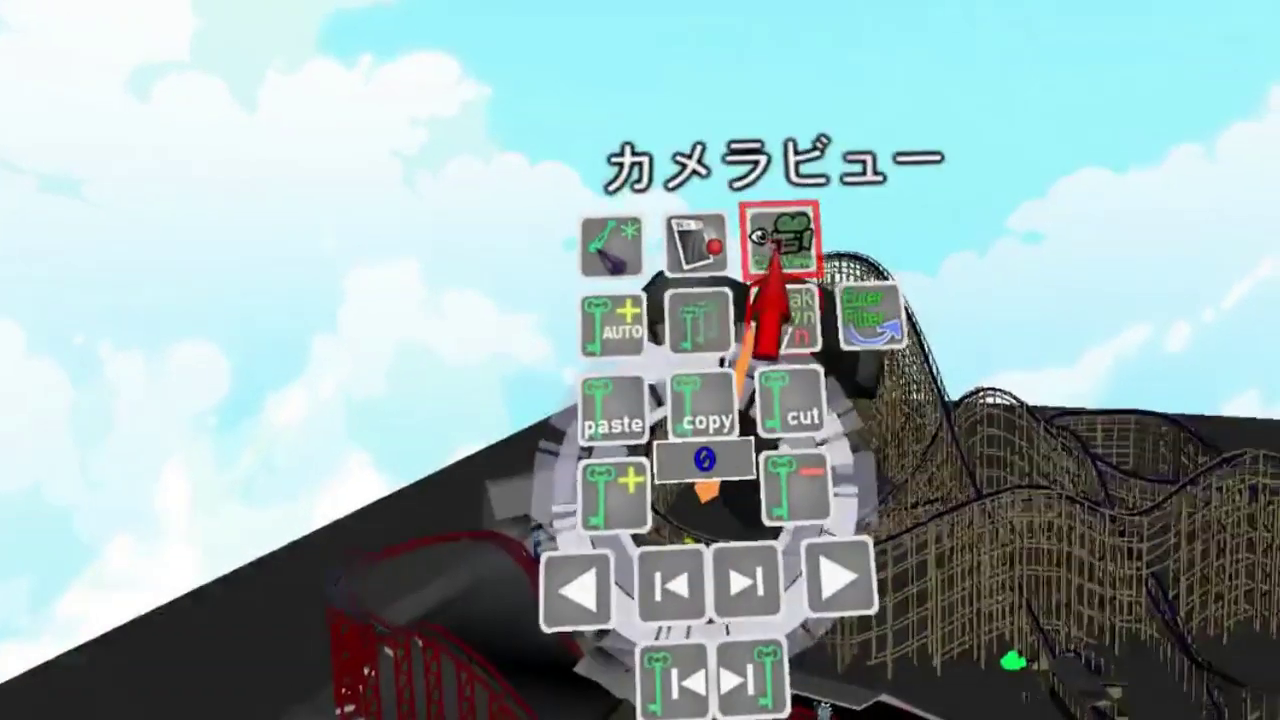
pyautogui.click(780, 240)
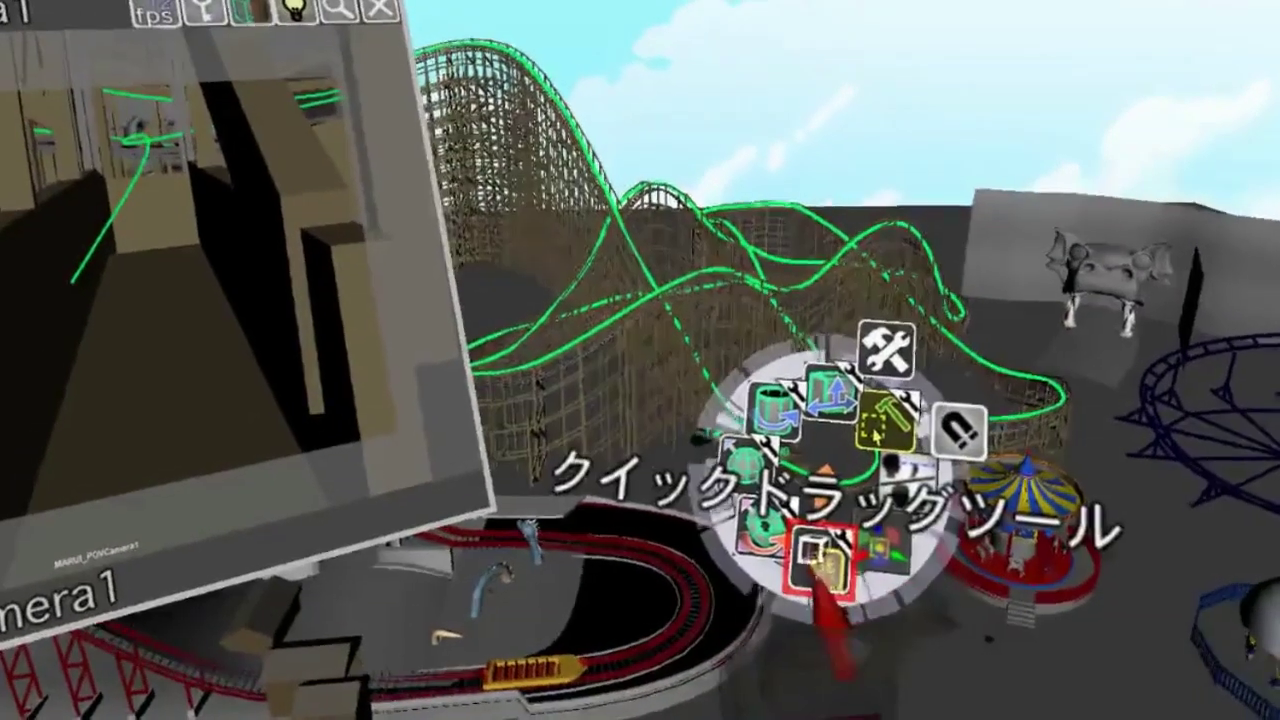
pyautogui.click(805, 540)
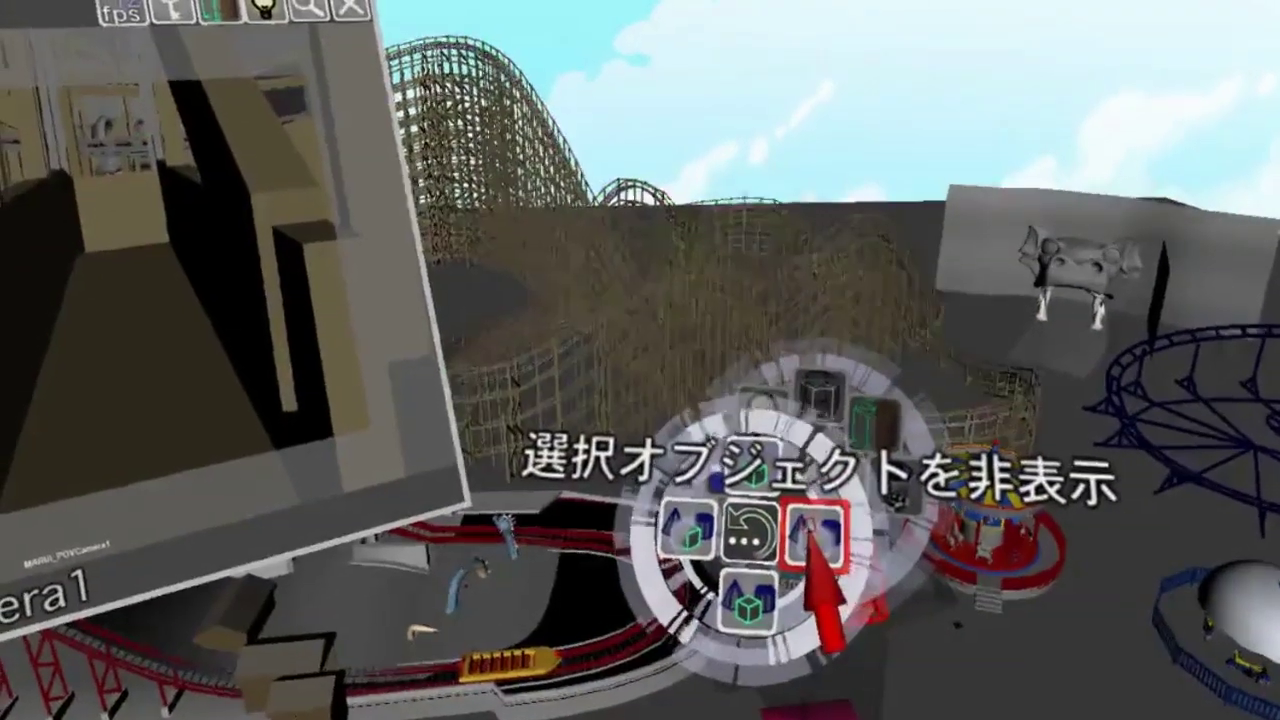
pyautogui.click(810, 540)
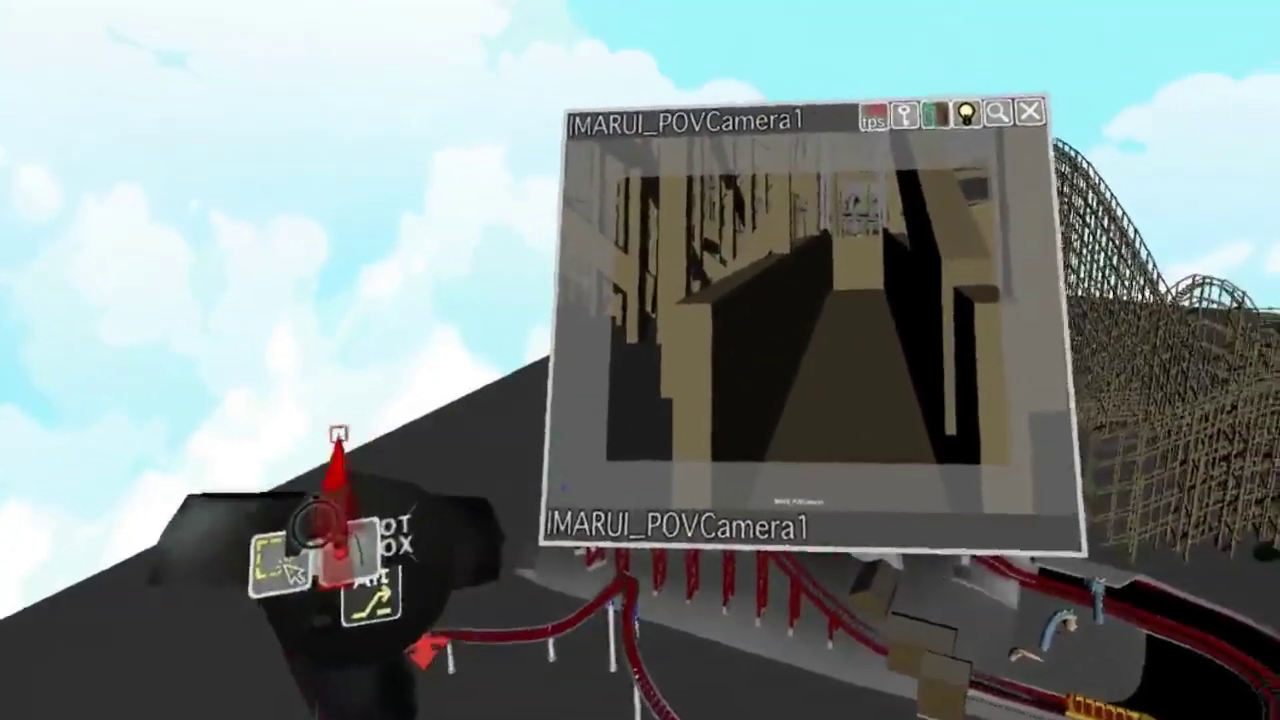
# - Scrub forward through frames 15, 162 and 249 as the camera rides the track
pyautogui.moveTo(338, 435); pyautogui.dragTo(568, 492)
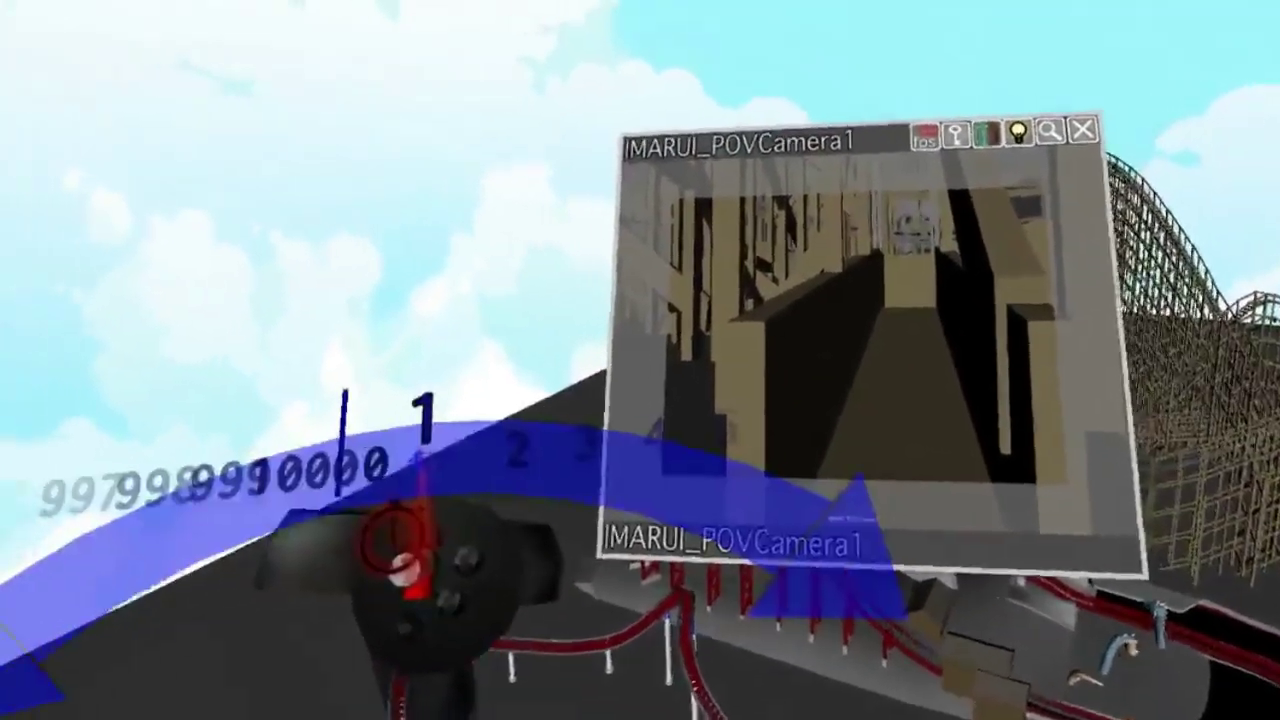
pyautogui.moveTo(540, 575)
pyautogui.mouseDown()
pyautogui.moveTo(615, 630)
pyautogui.moveTo(571, 668)
pyautogui.moveTo(357, 686)
pyautogui.moveTo(262, 665)
pyautogui.moveTo(30, 690)
pyautogui.moveTo(440, 685)
pyautogui.mouseUp()
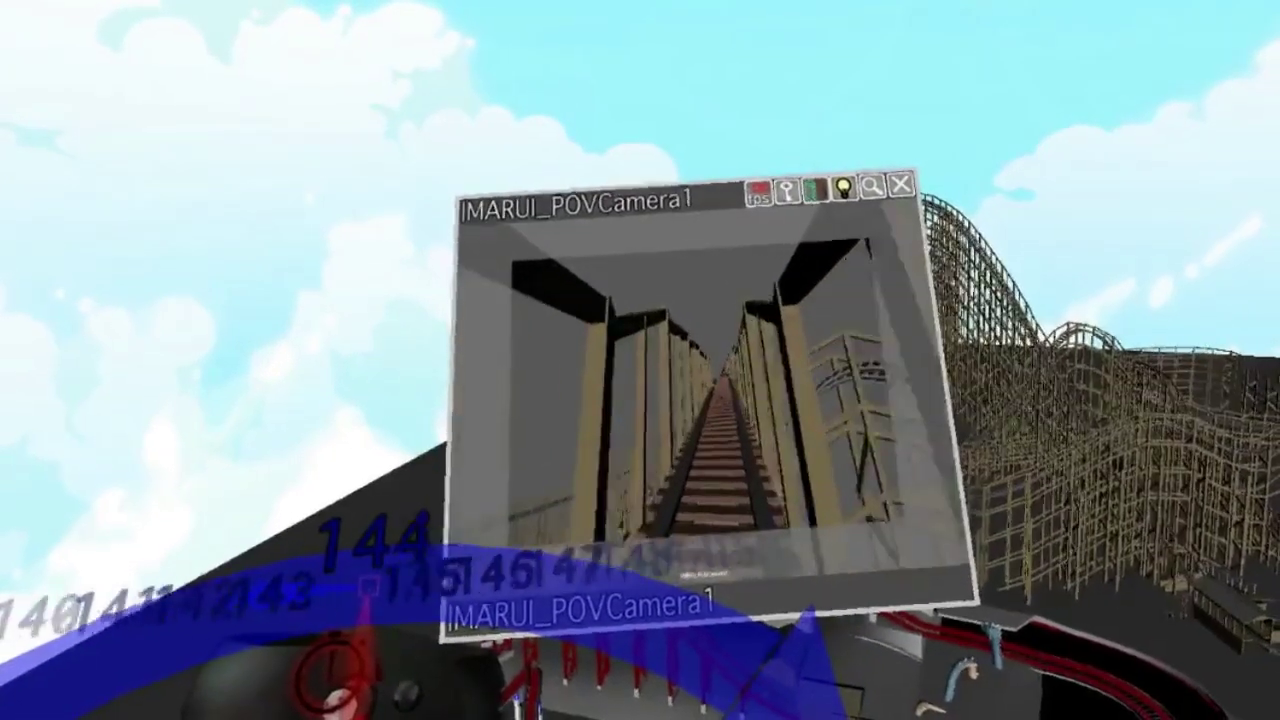
pyautogui.moveTo(355, 680)
pyautogui.mouseDown()
pyautogui.moveTo(95, 660)
pyautogui.moveTo(414, 571)
pyautogui.moveTo(455, 577)
pyautogui.mouseUp()
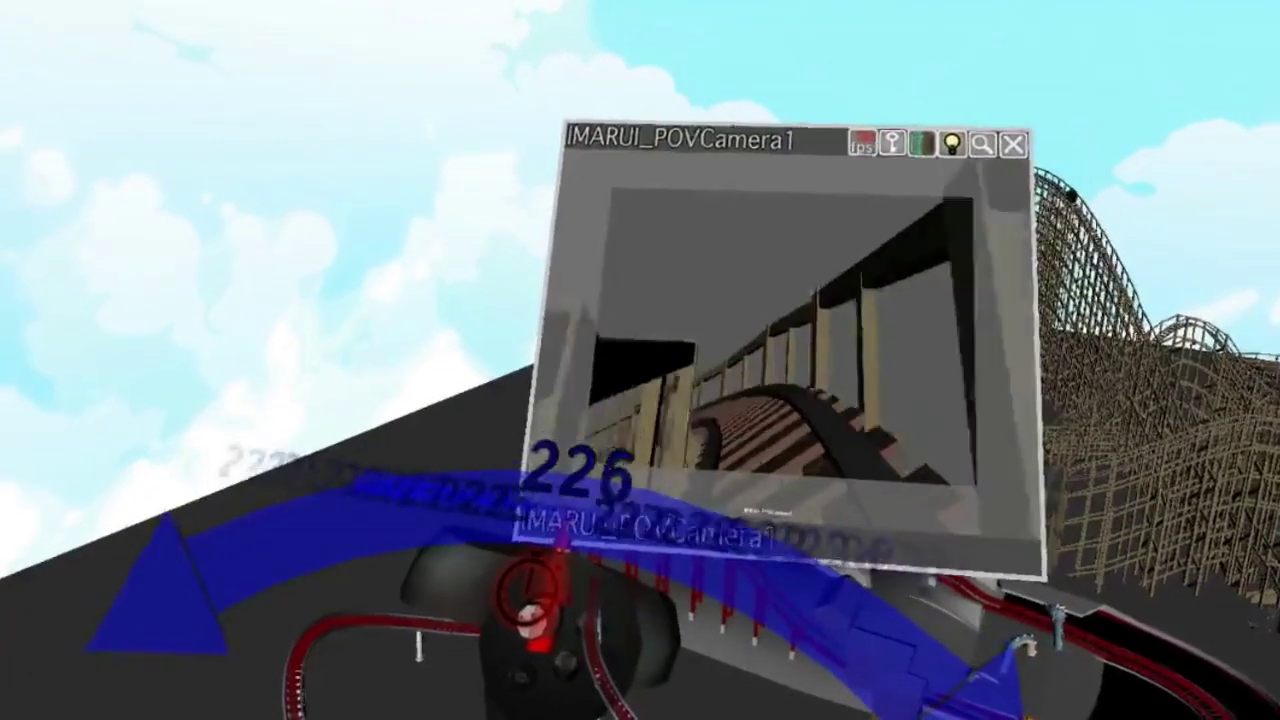
pyautogui.moveTo(562, 588); pyautogui.dragTo(570, 598)
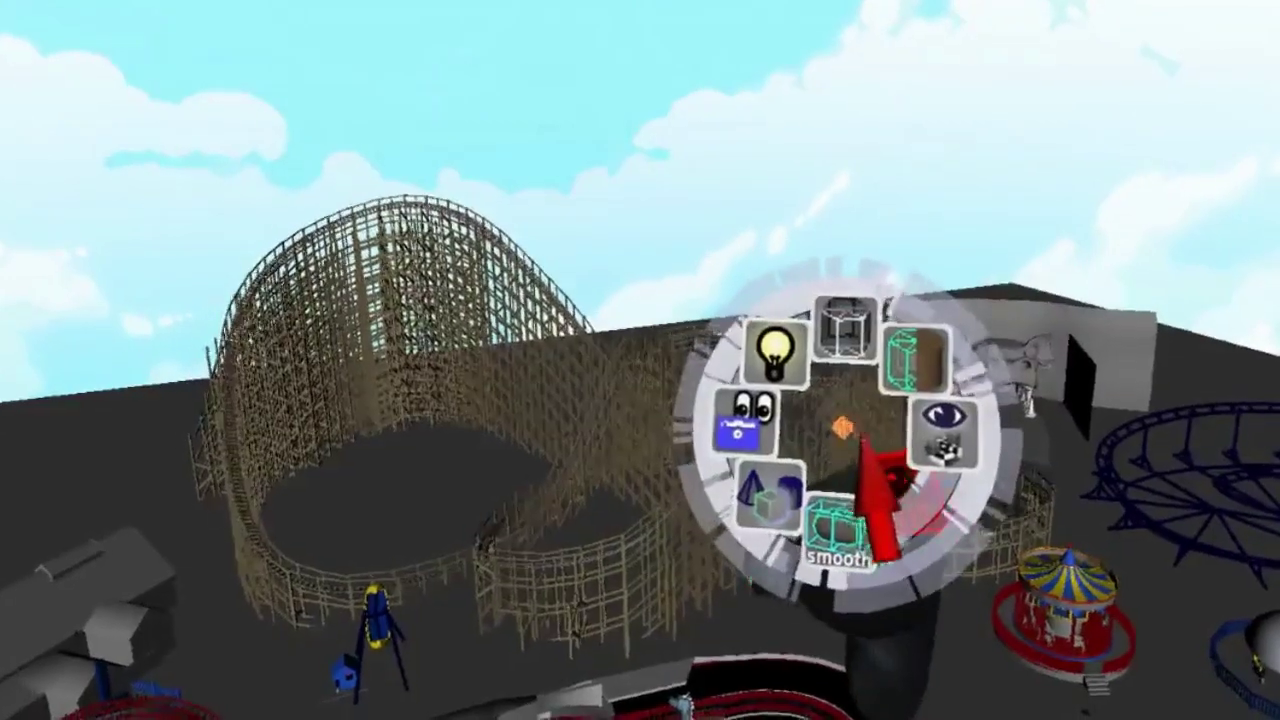
# - Look through the selected POV camera for a first-person view of the coaster
pyautogui.click(757, 425)
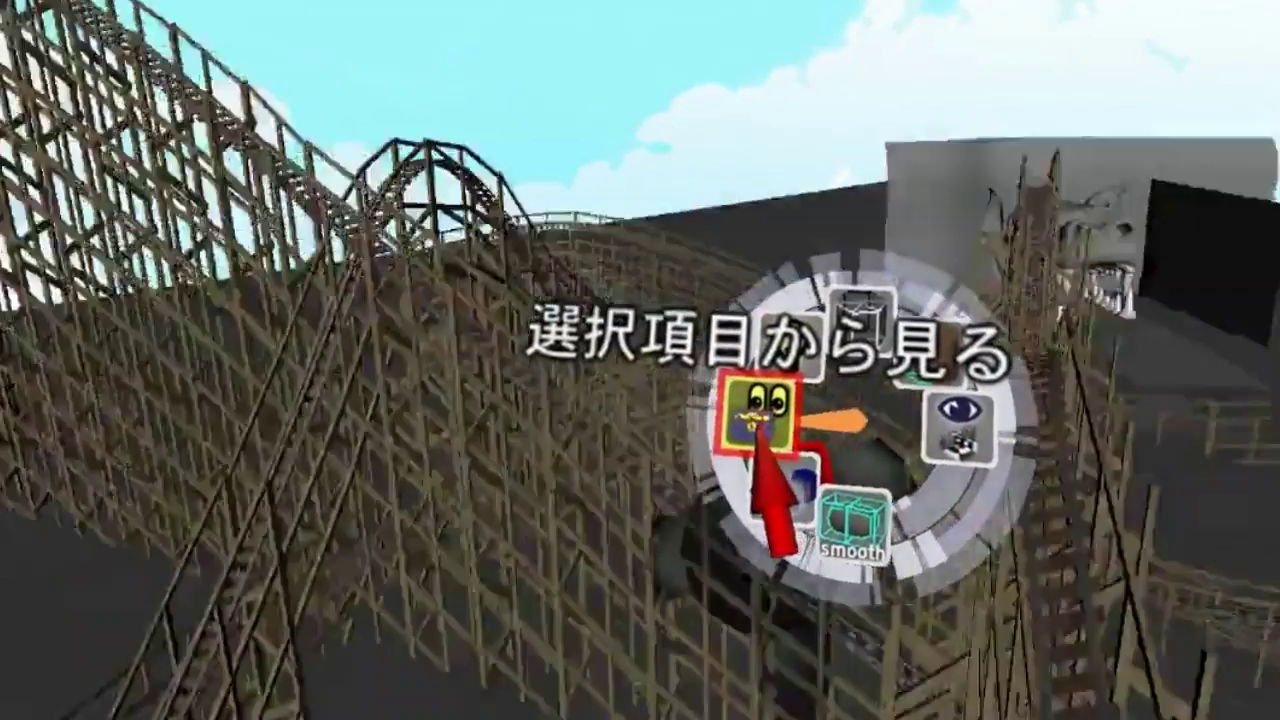
pyautogui.click(757, 425)
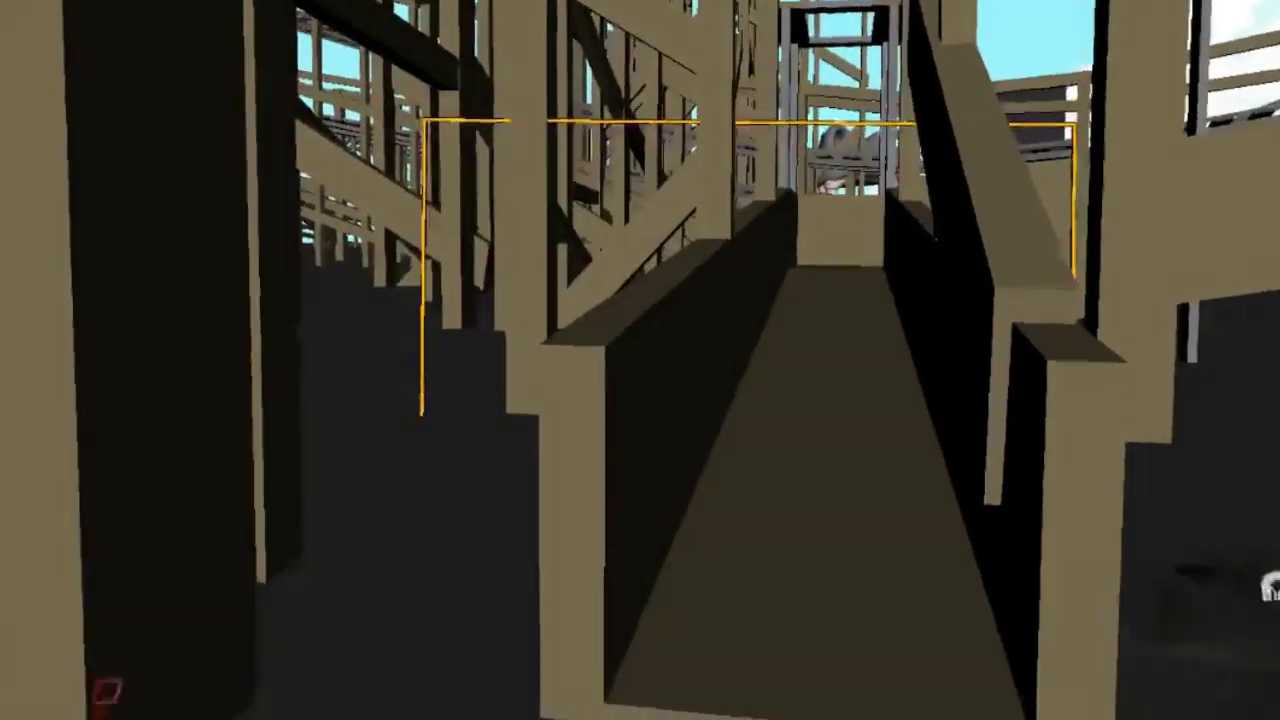